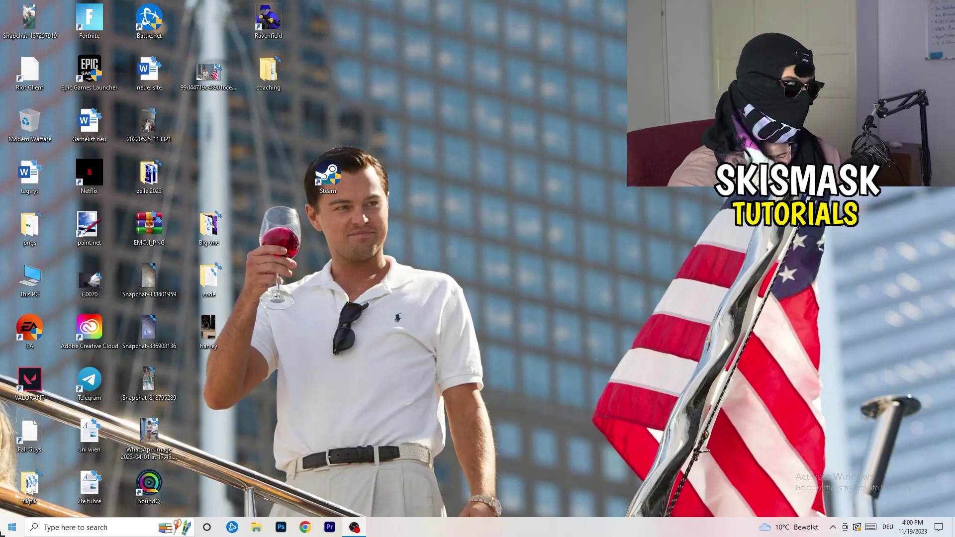
- Open Settings from Start and go to Gaming, with Xbox Game Bar off, then to Captures
click(12, 527)
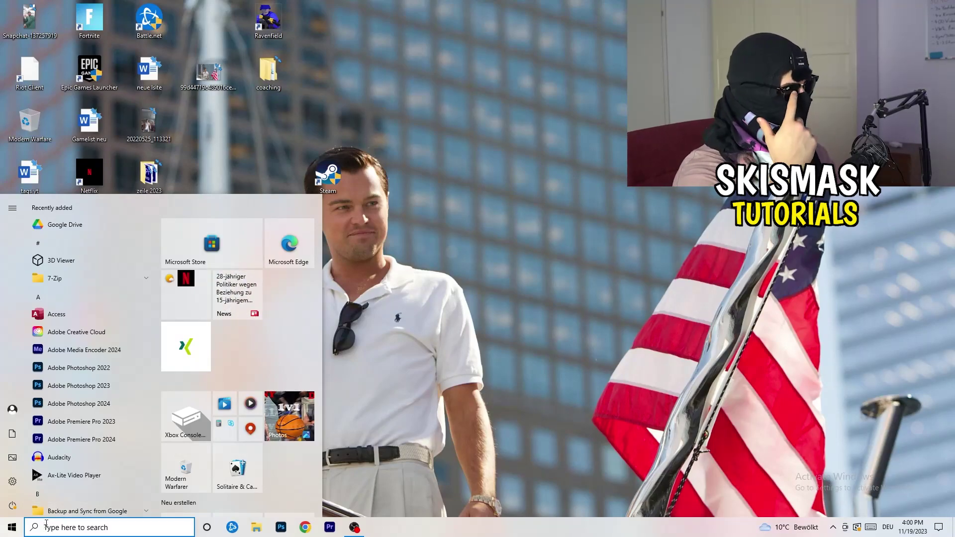
click(13, 481)
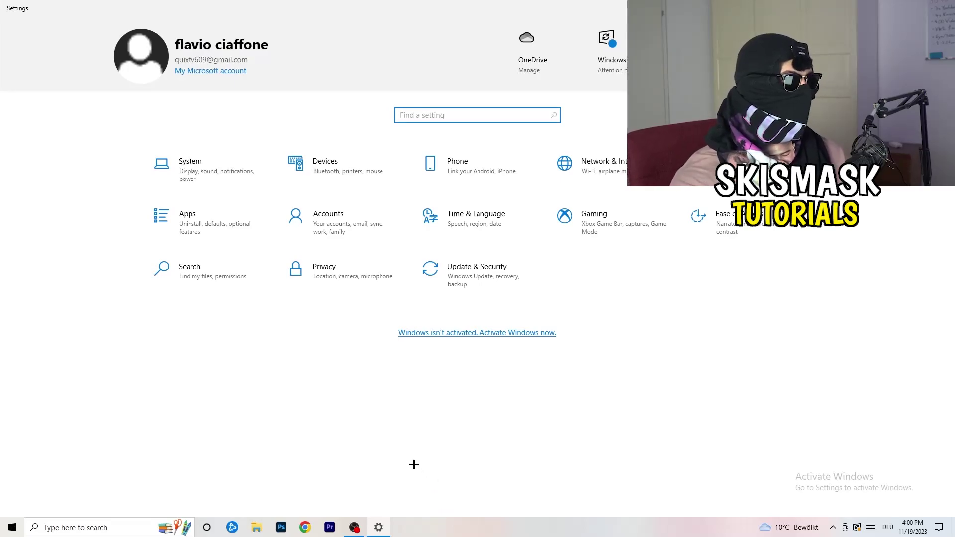
click(617, 233)
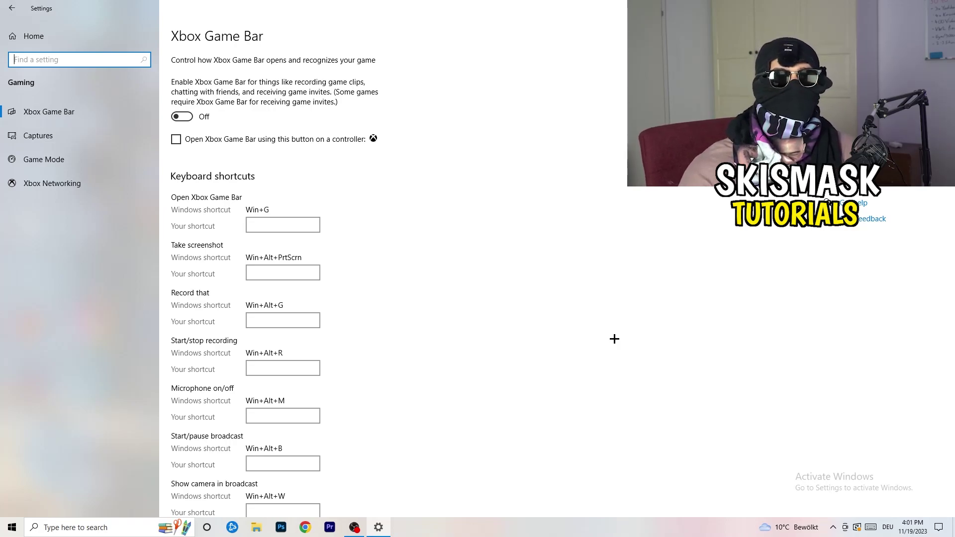
click(79, 137)
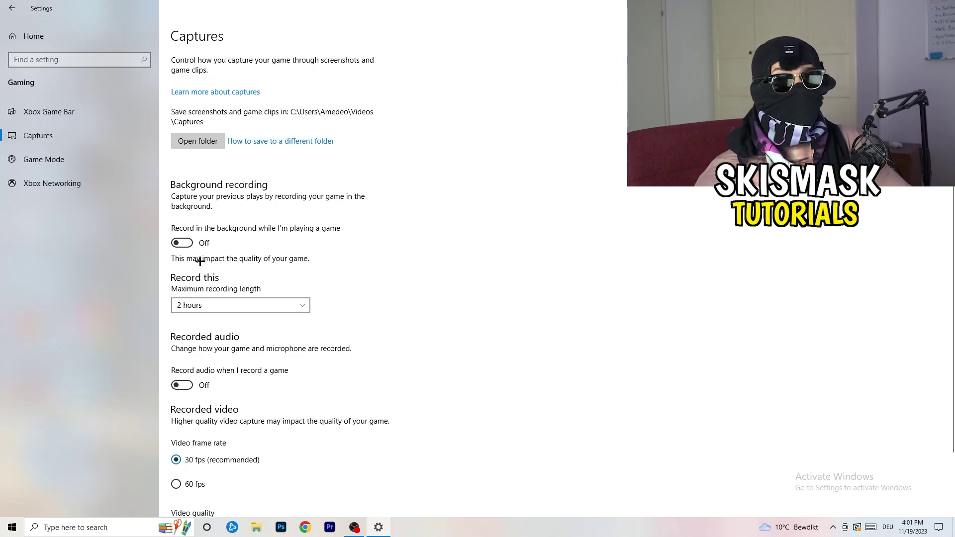
- Keep the maximum recording length at 2 hours and background recording off, then go to Game Mode
click(233, 306)
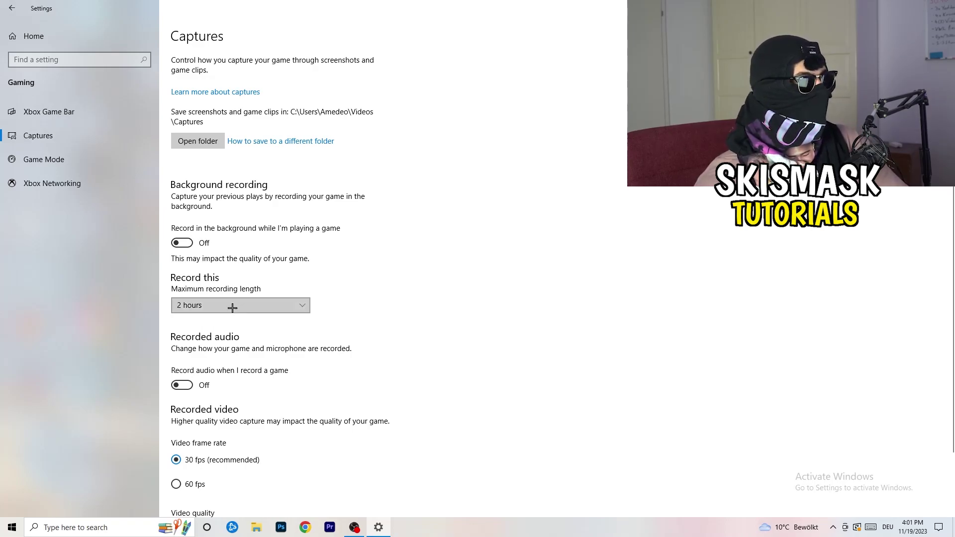
click(389, 274)
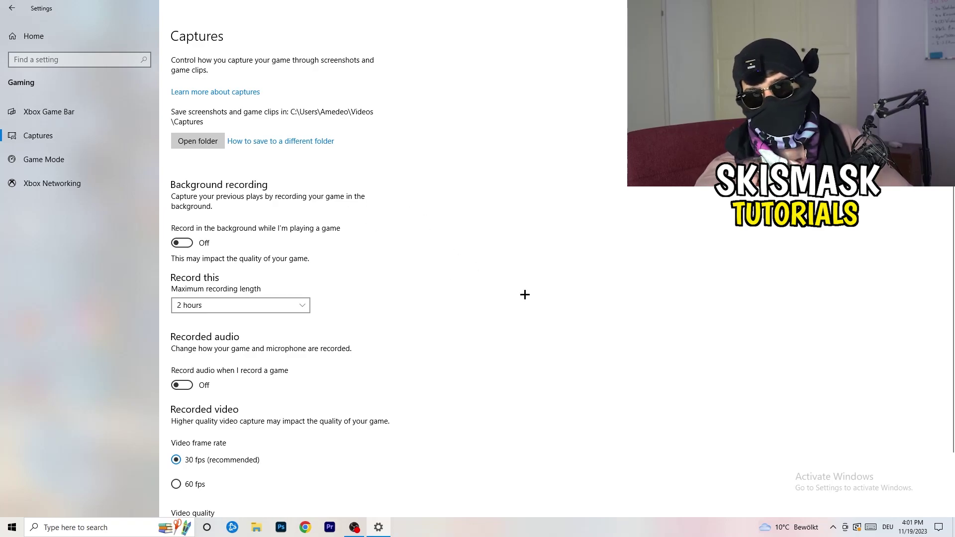
click(283, 304)
click(611, 249)
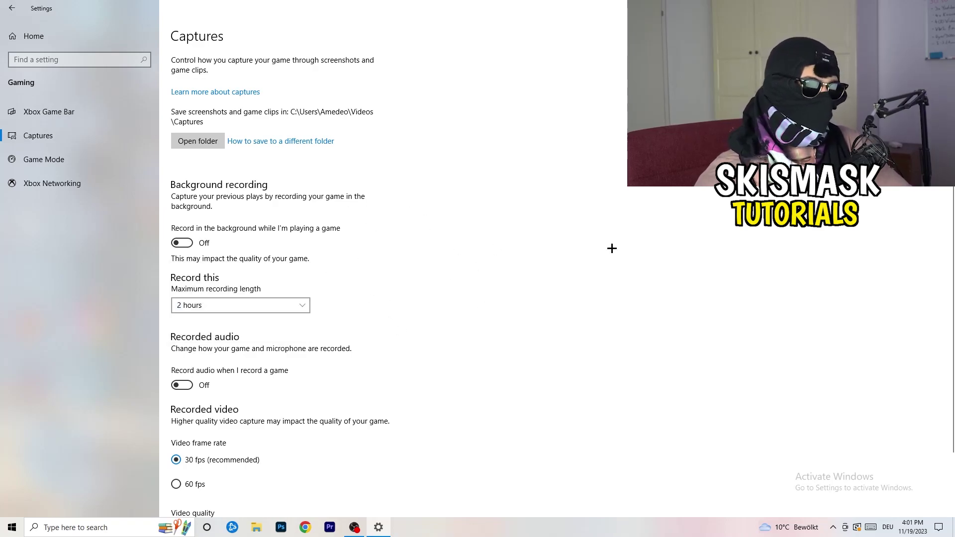
scroll(299, 375, down, 3)
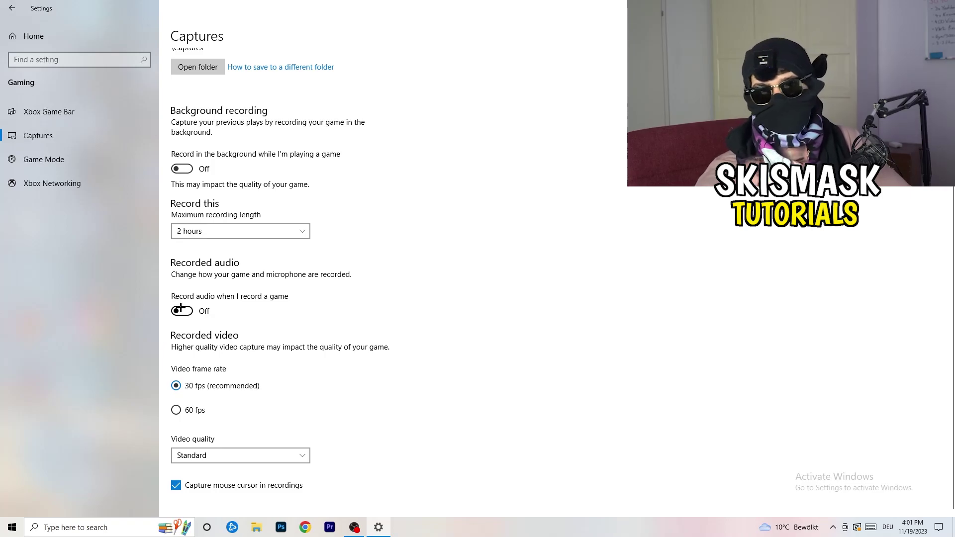
click(68, 158)
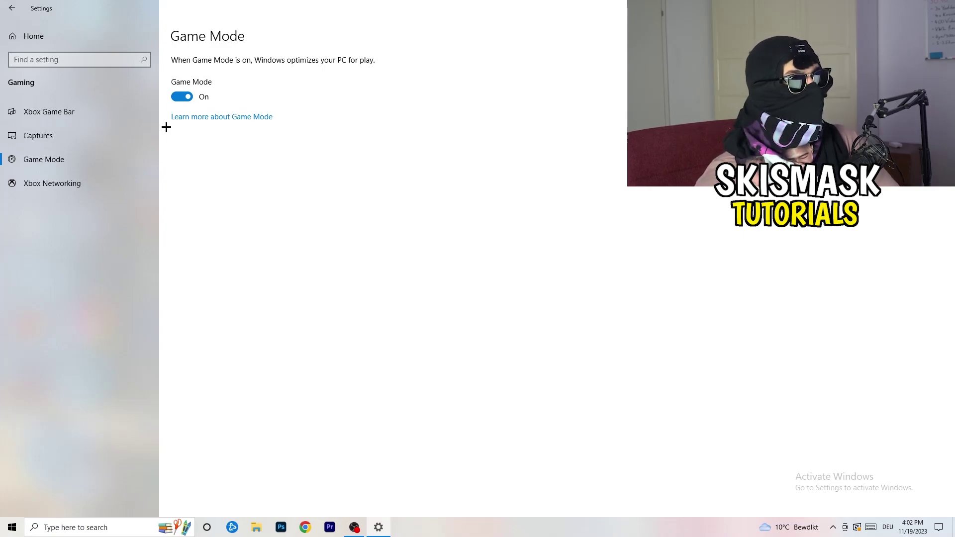
- Close Settings with Game Mode left on
click(942, 7)
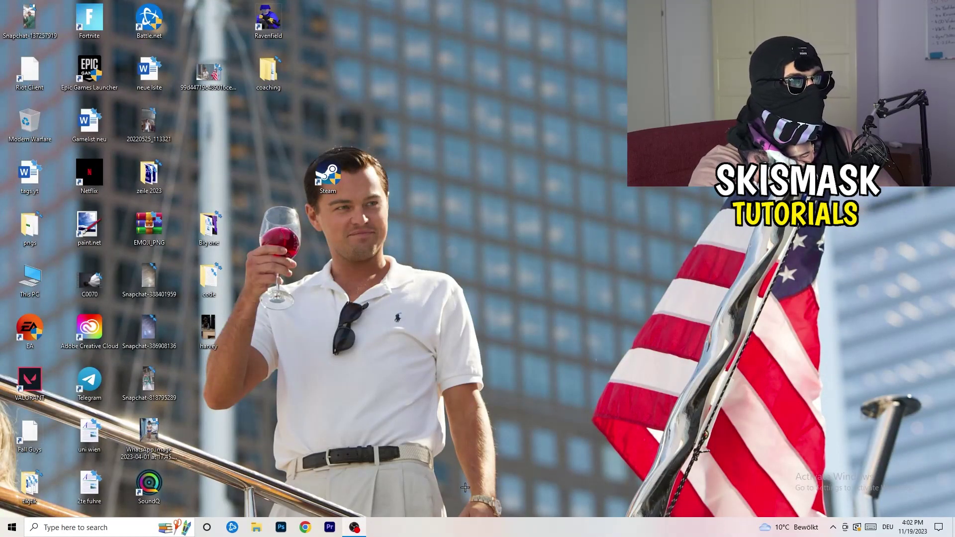
- Launch Task Manager from the taskbar and maximize it
drag(464, 524, 334, 467)
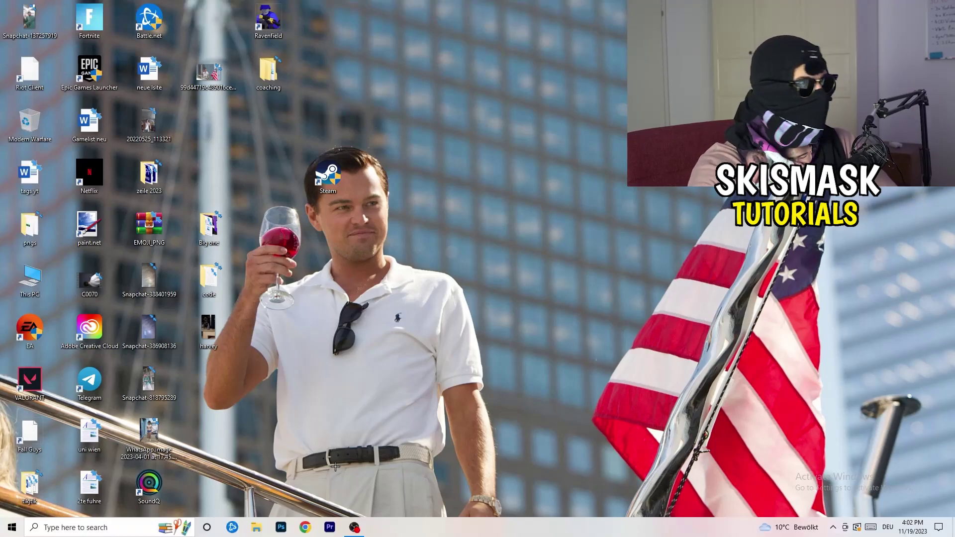
right_click(472, 532)
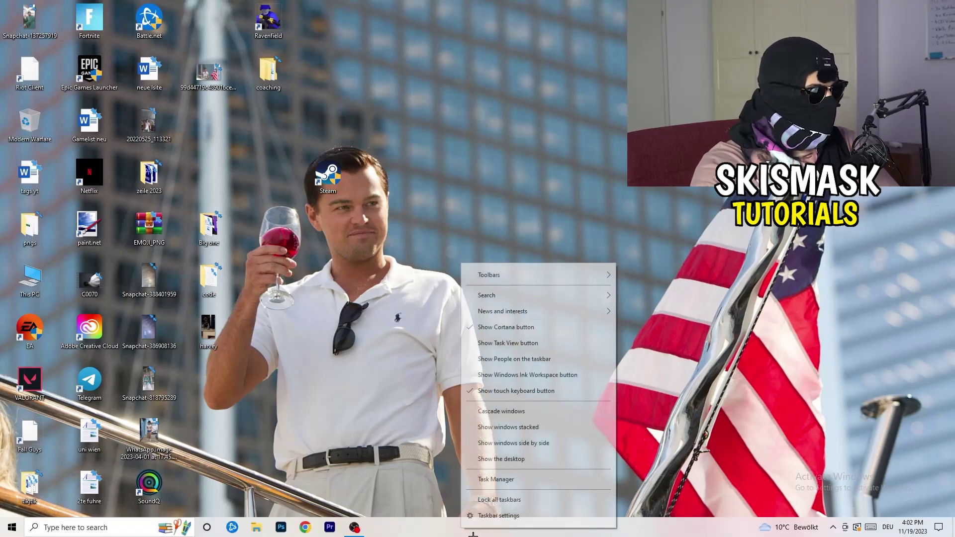
click(513, 480)
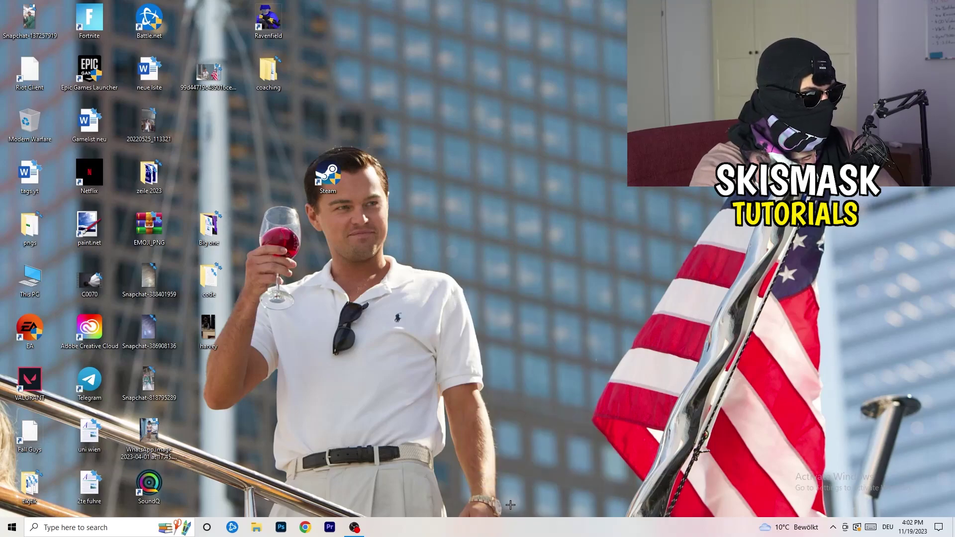
click(551, 25)
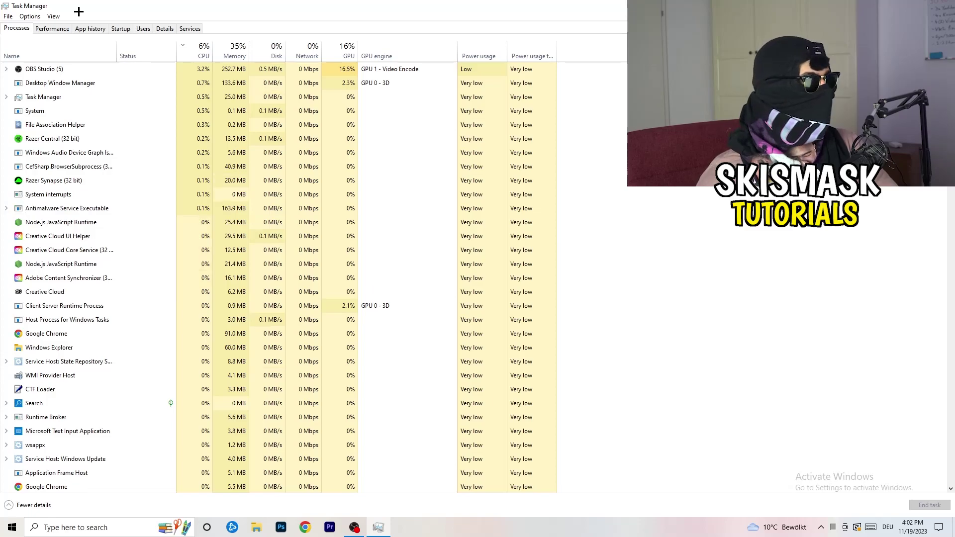
- Sort processes by GPU, check OBS Studio's options without ending it, then sort by CPU
click(347, 48)
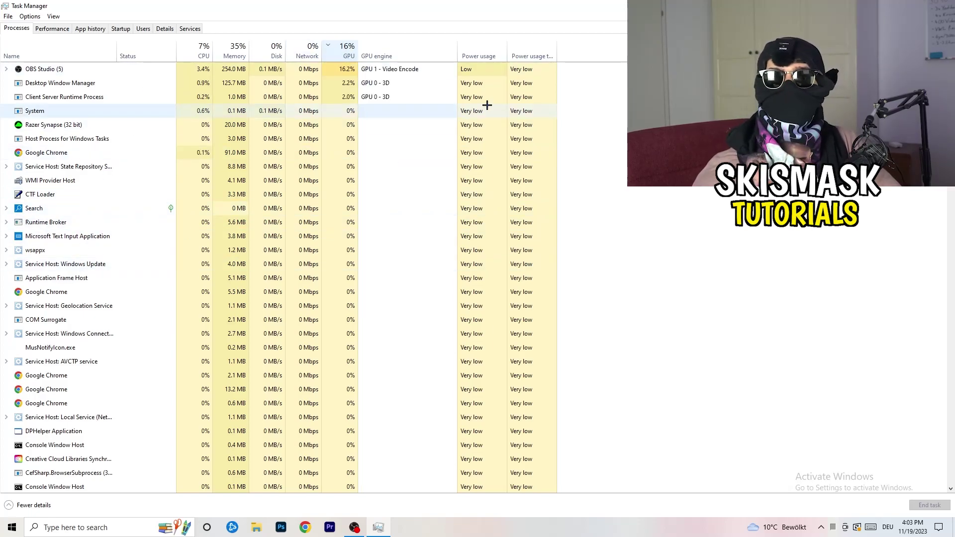
right_click(346, 69)
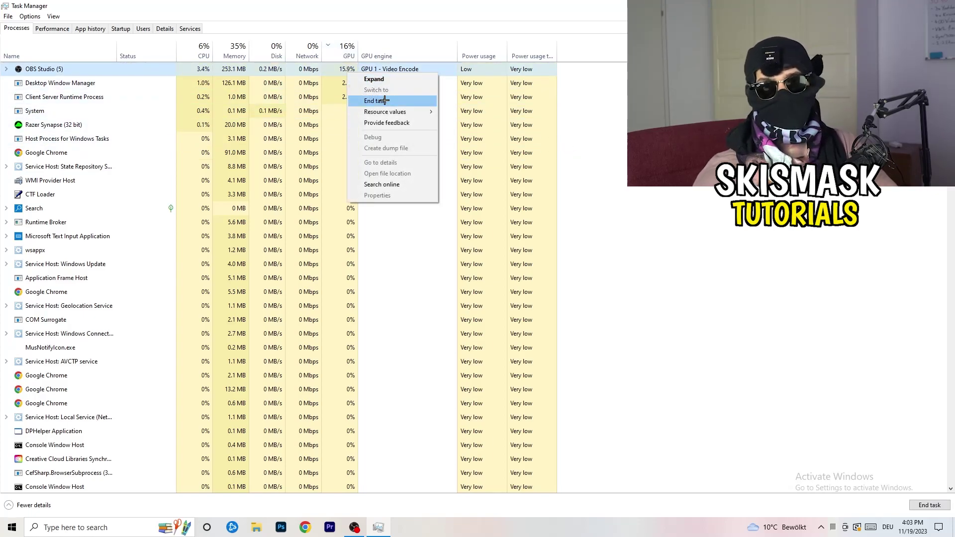
click(614, 120)
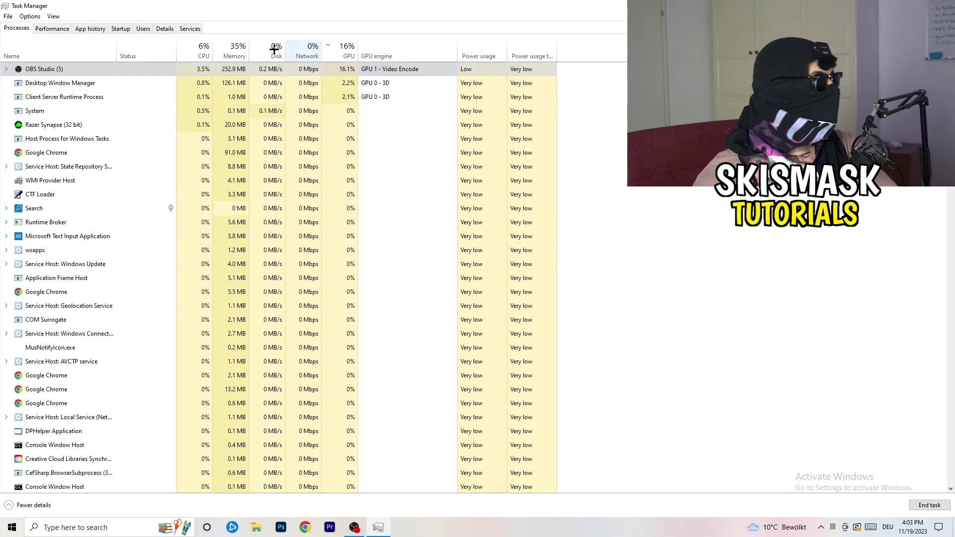
click(202, 50)
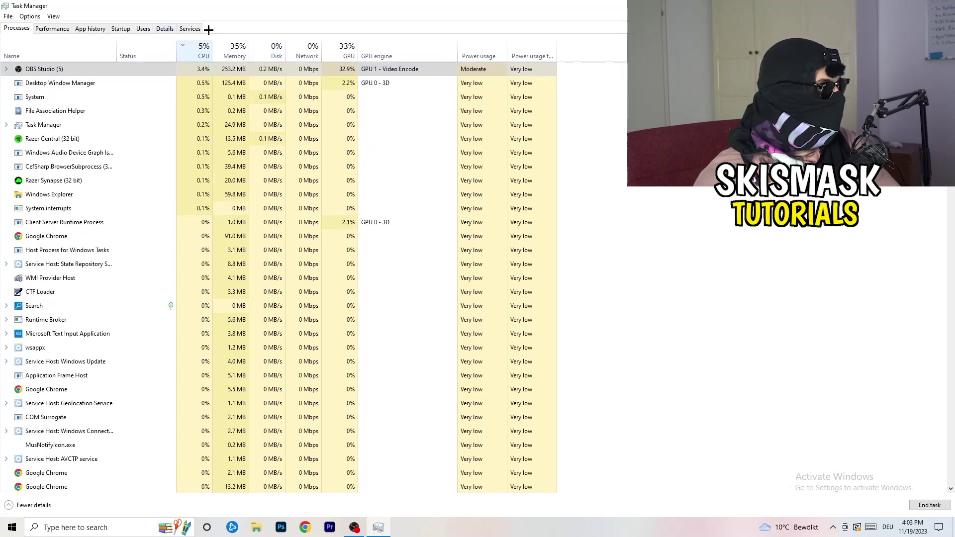
click(164, 28)
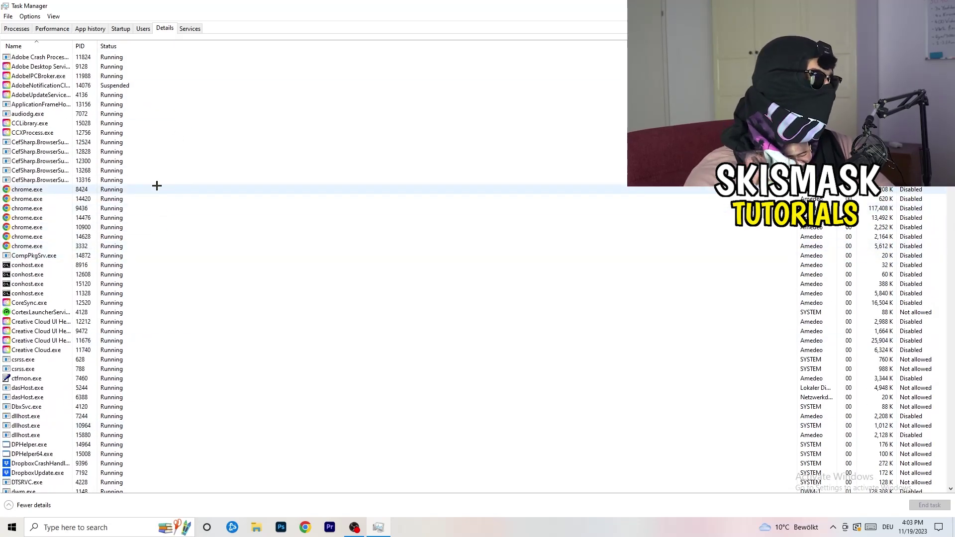
- Inspect Creative Cloud UI Helper's Set priority options in Details, then show the Startup apps list
scroll(50, 264, down, 3)
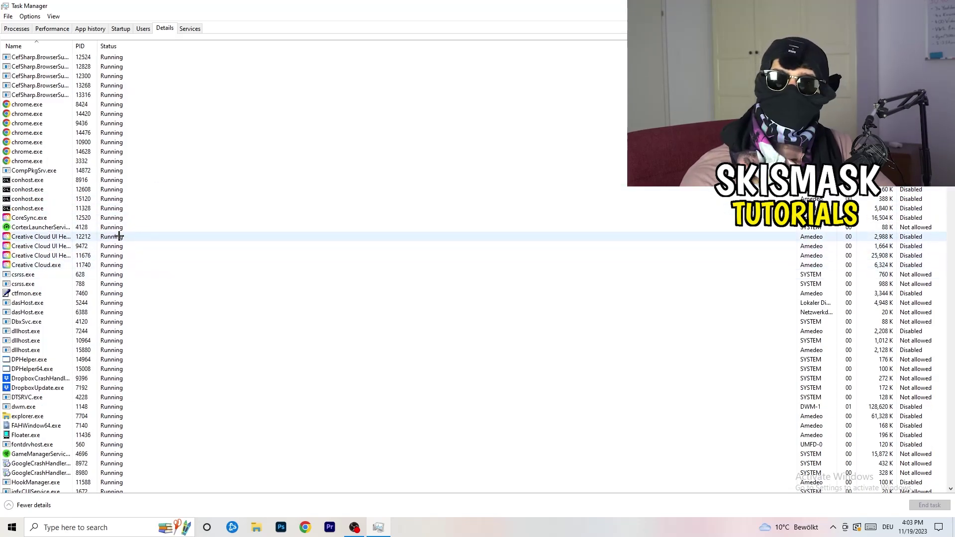
click(39, 255)
right_click(40, 255)
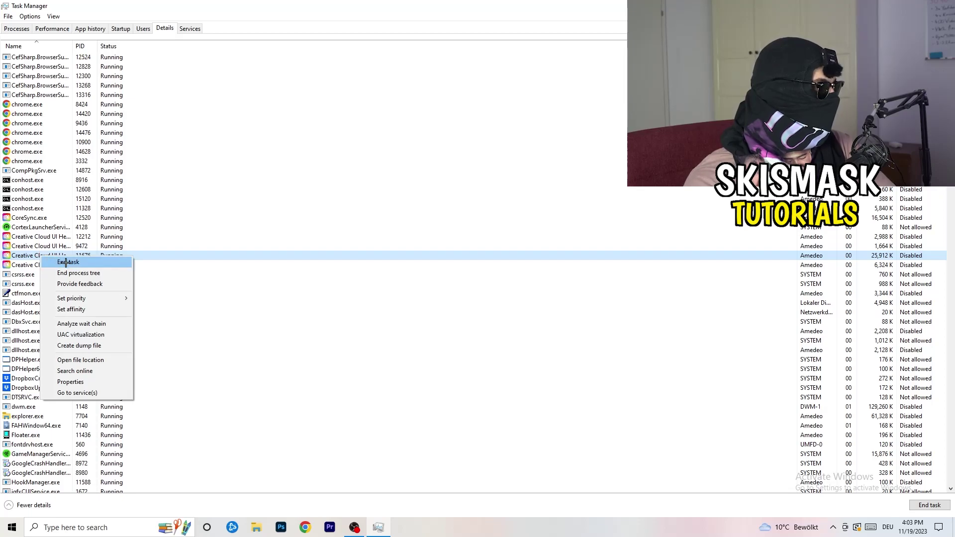
mouse_move(81, 299)
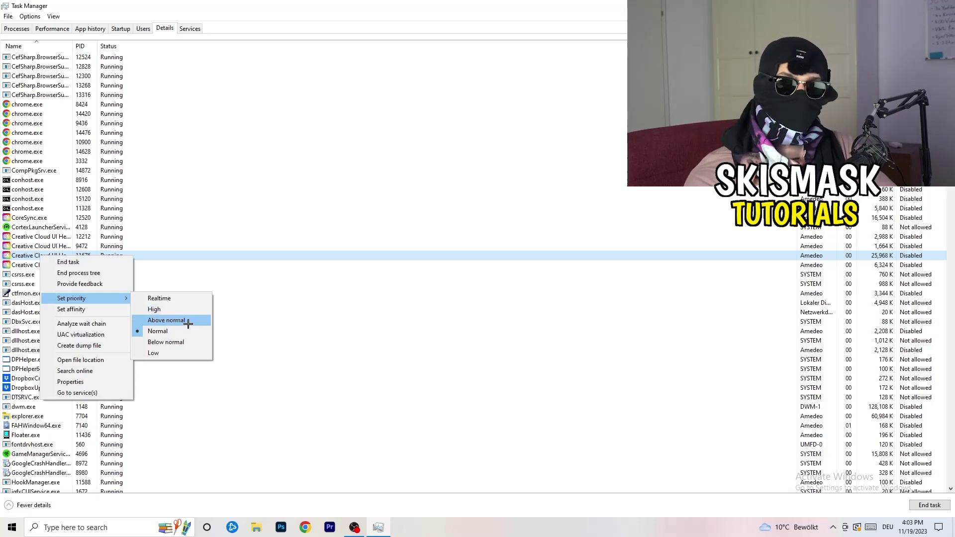
click(127, 29)
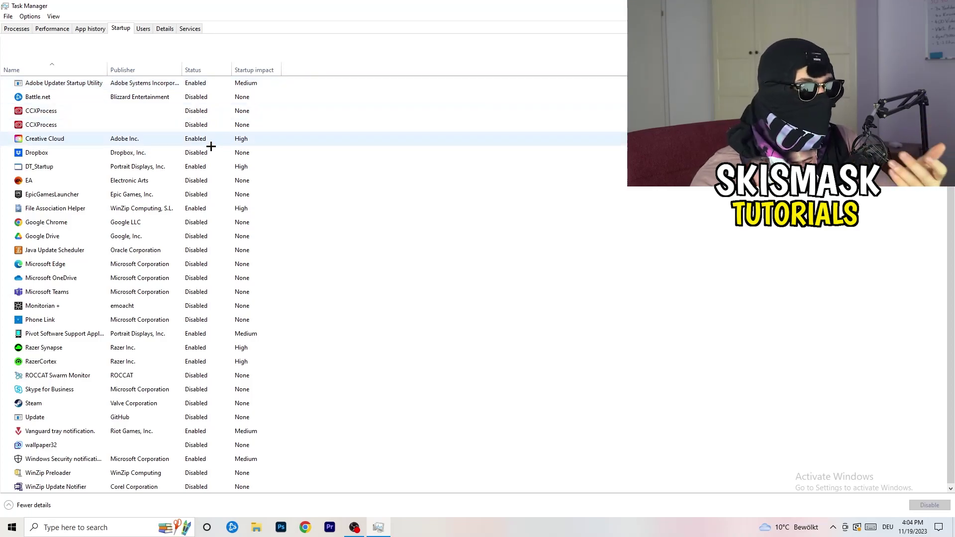
- Leave DT_Startup enabled, close Task Manager with Alt+F4, and bring up the Start menu
right_click(217, 164)
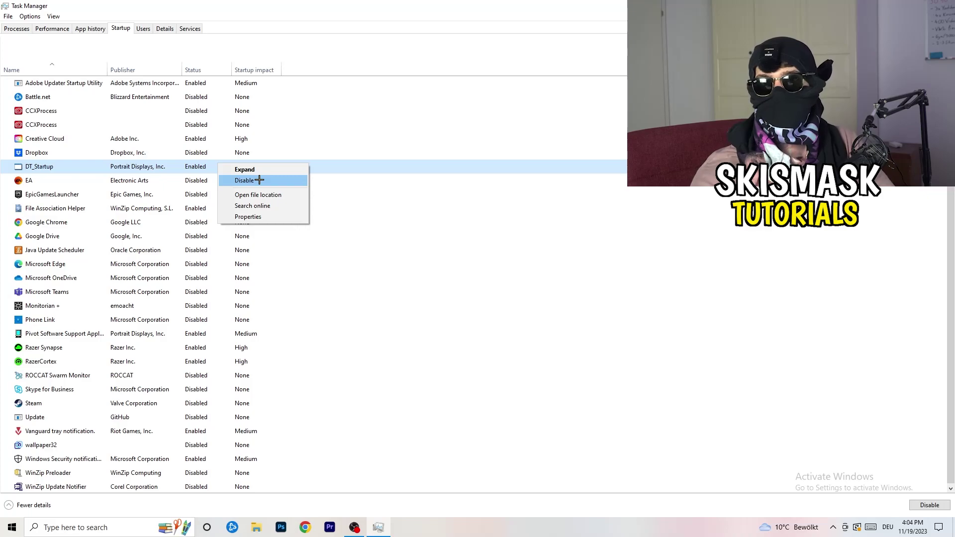
click(536, 48)
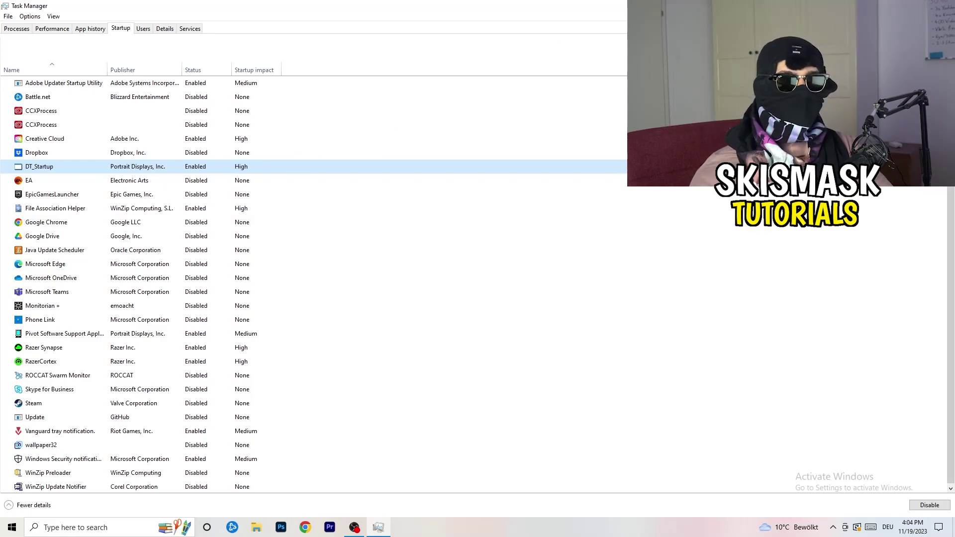
key(alt+F4)
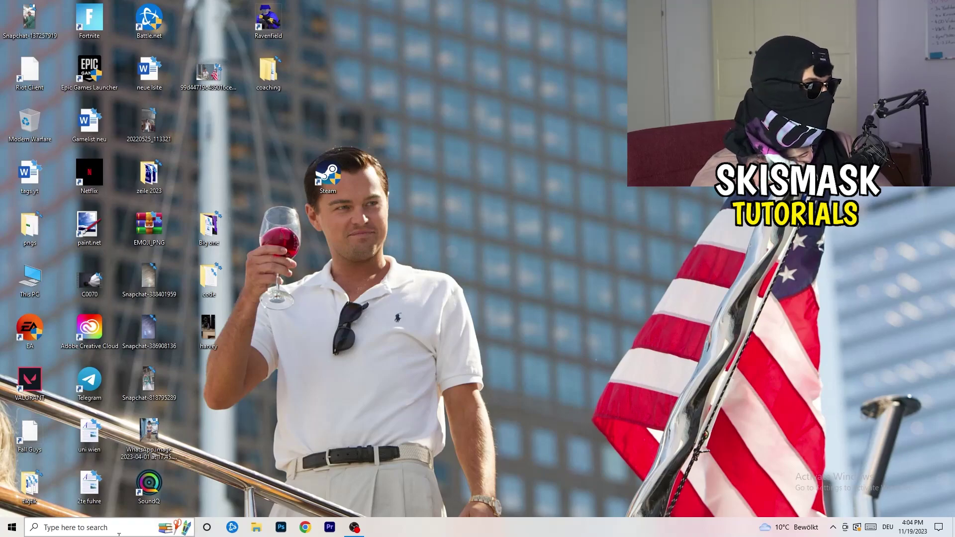
click(9, 529)
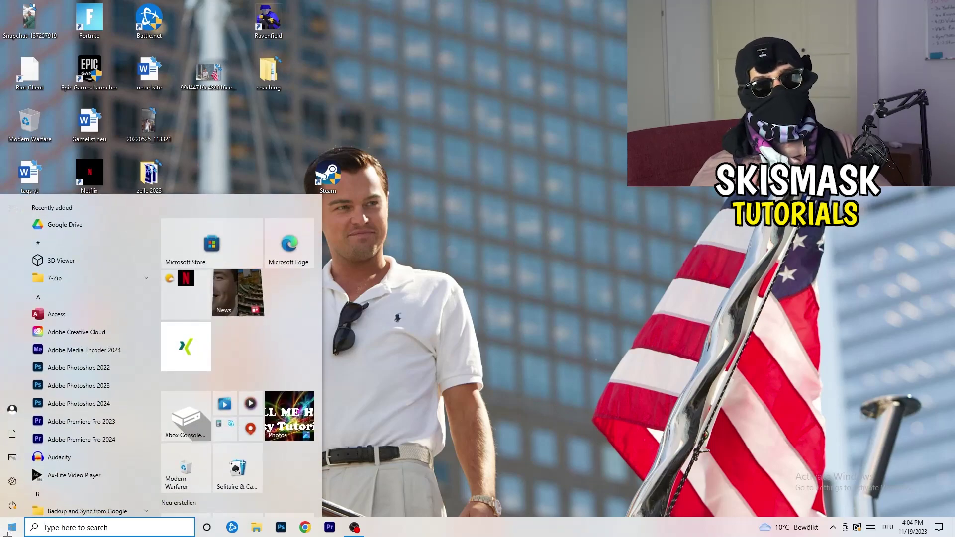
- Review System > Display with scaling kept at 100%, then go to Power & sleep
click(8, 486)
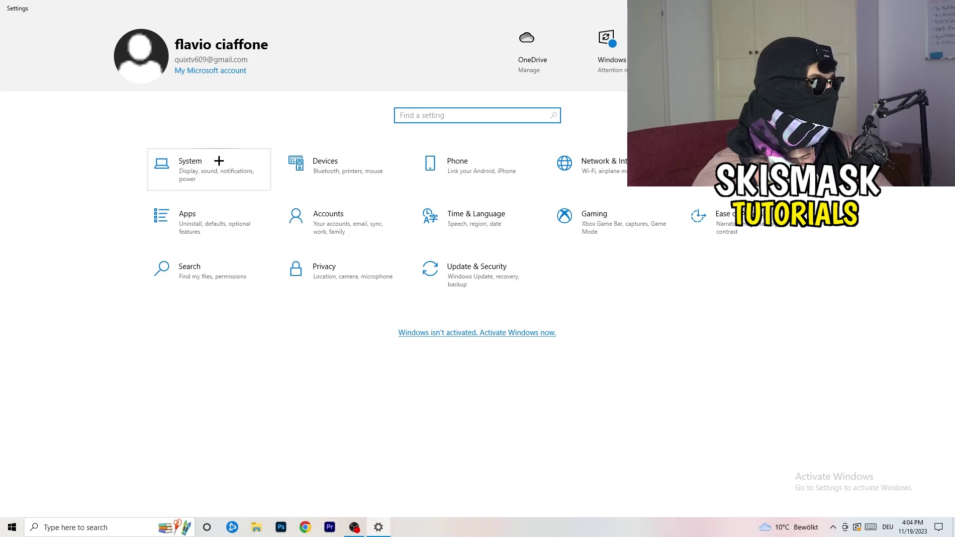
click(225, 161)
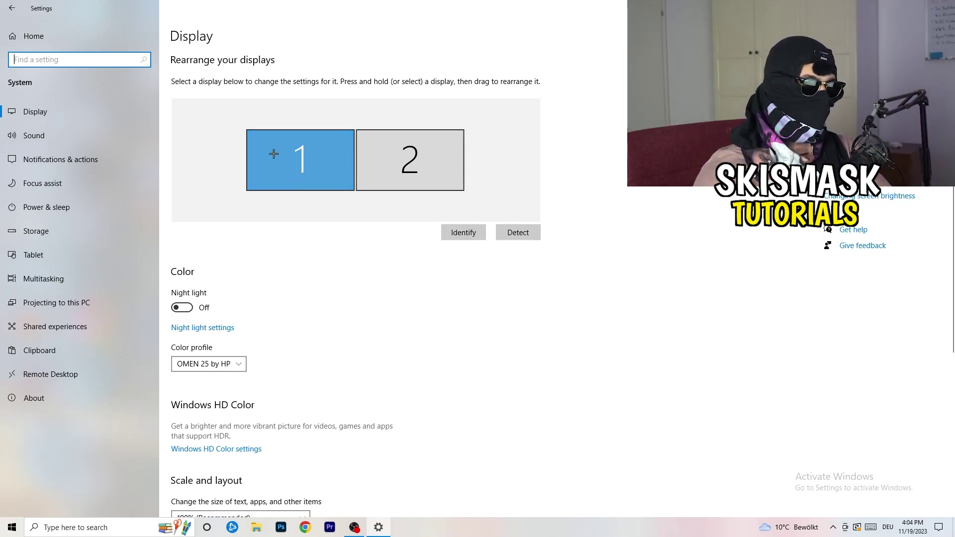
scroll(347, 181, down, 5)
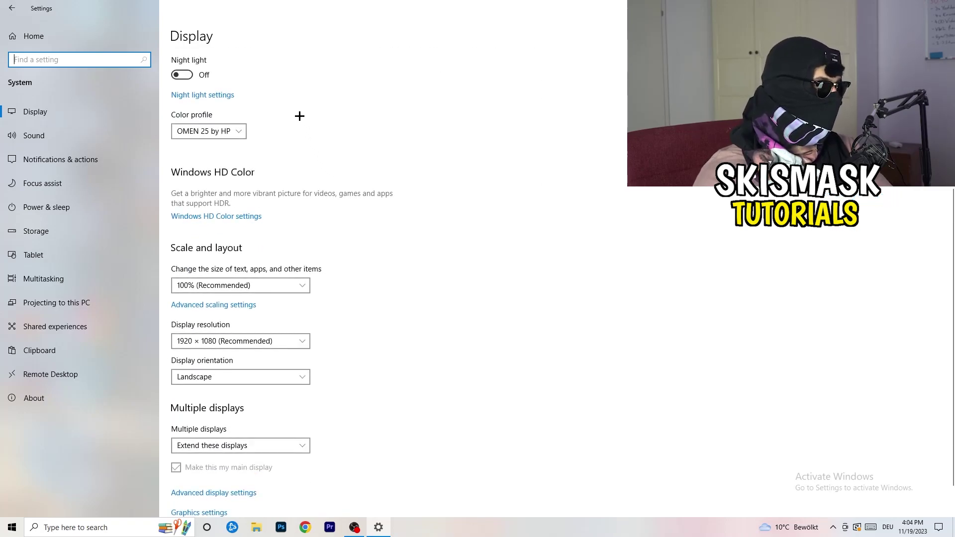
click(278, 286)
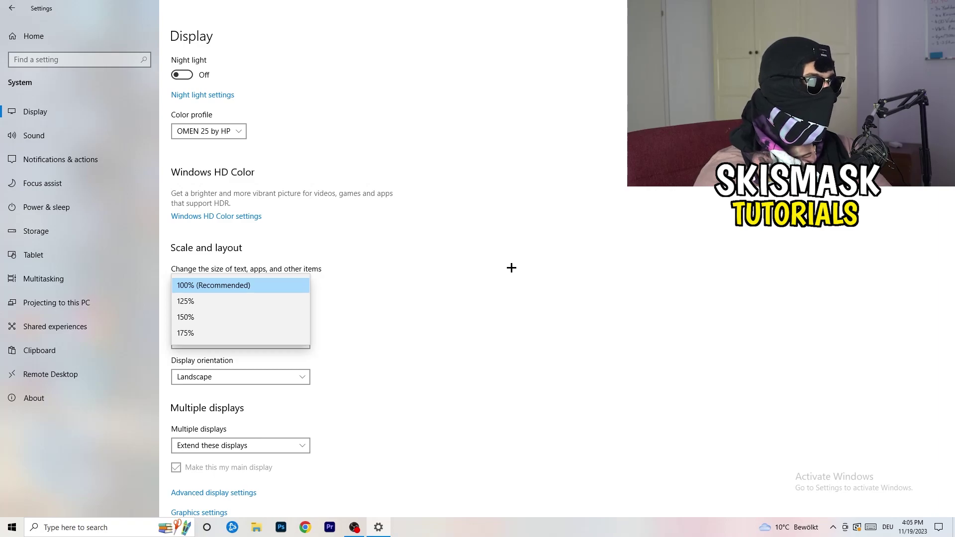
click(505, 267)
scroll(407, 274, down, 2)
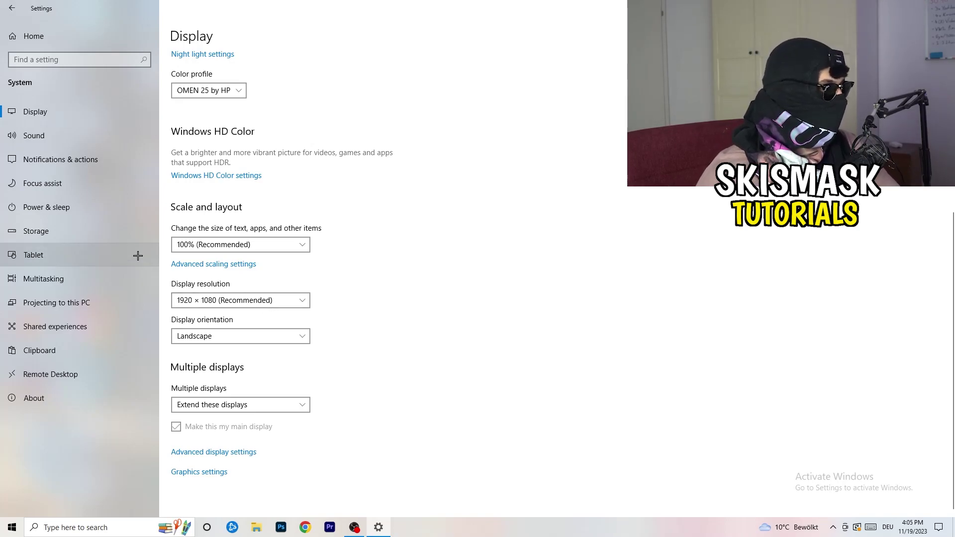
click(74, 210)
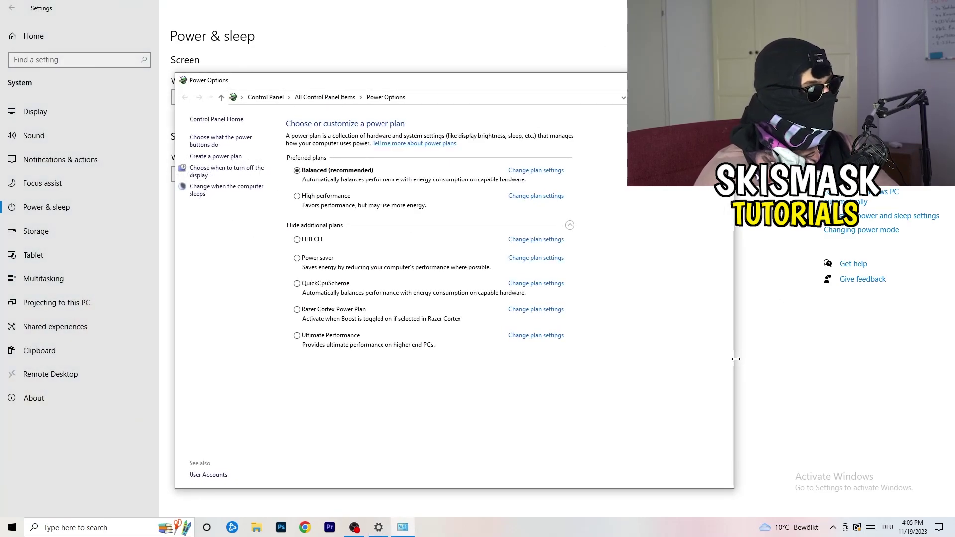
click(569, 225)
click(570, 225)
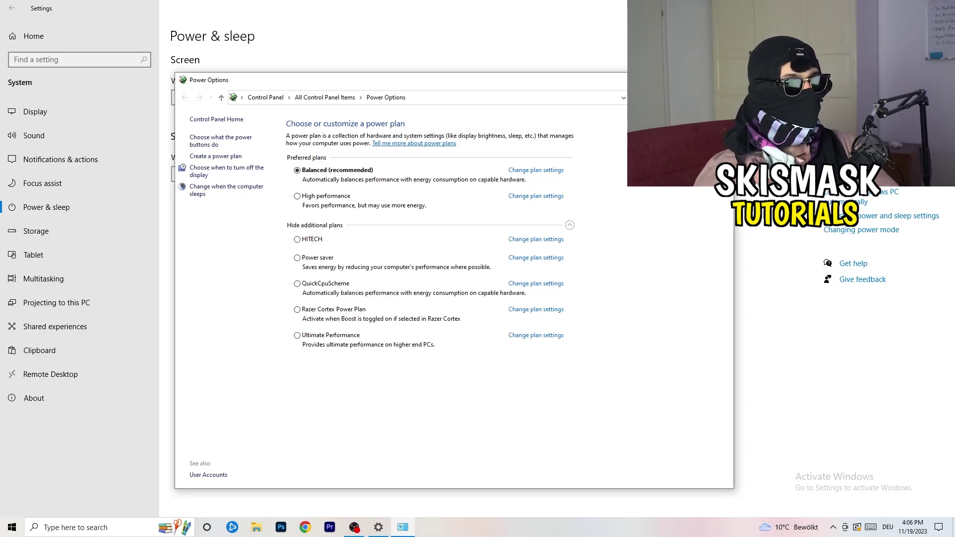
key(alt+F4)
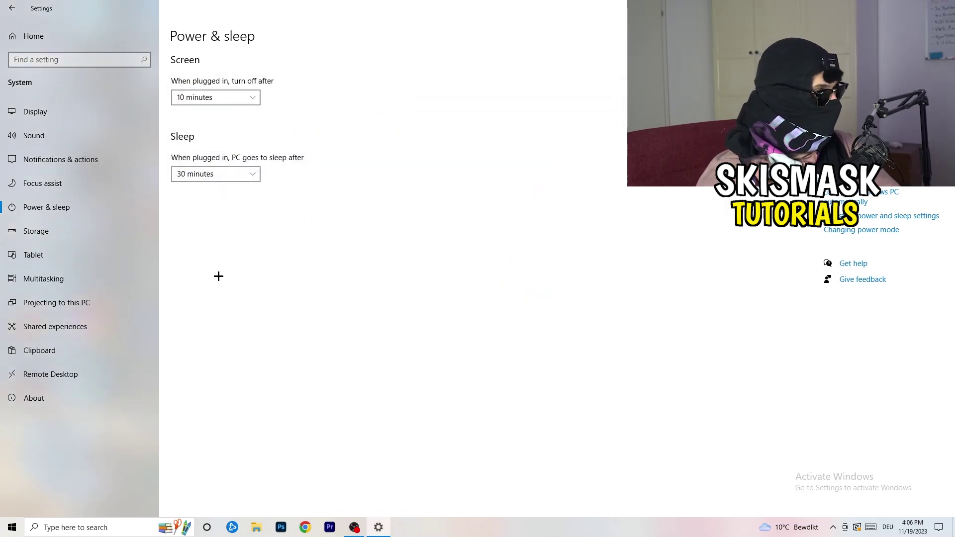
- In Storage Sense settings, enable deleting temporary files that apps aren't using
click(66, 234)
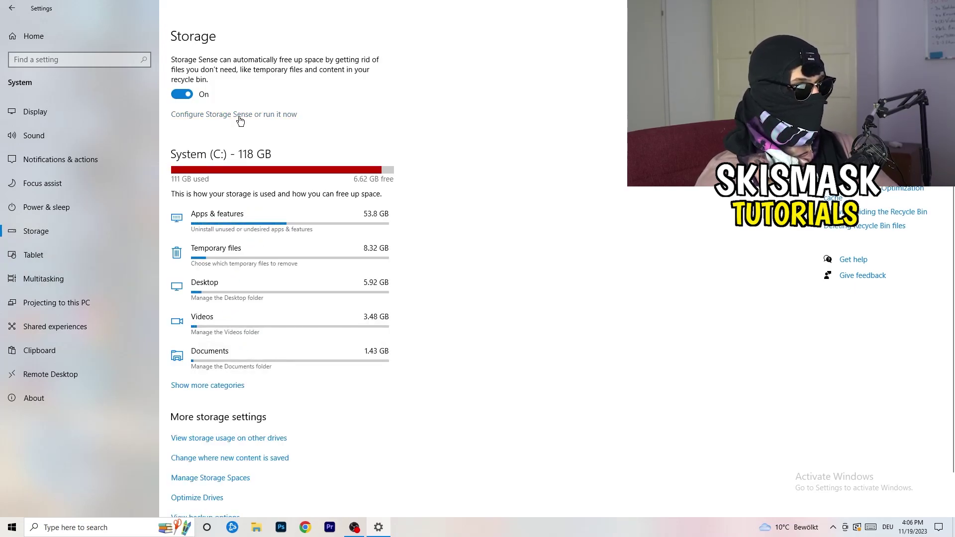
click(239, 118)
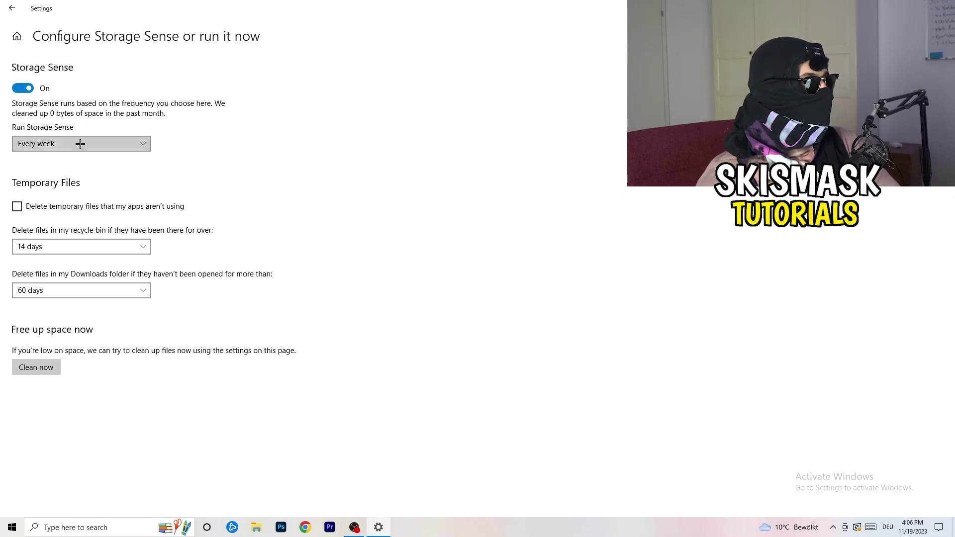
click(57, 208)
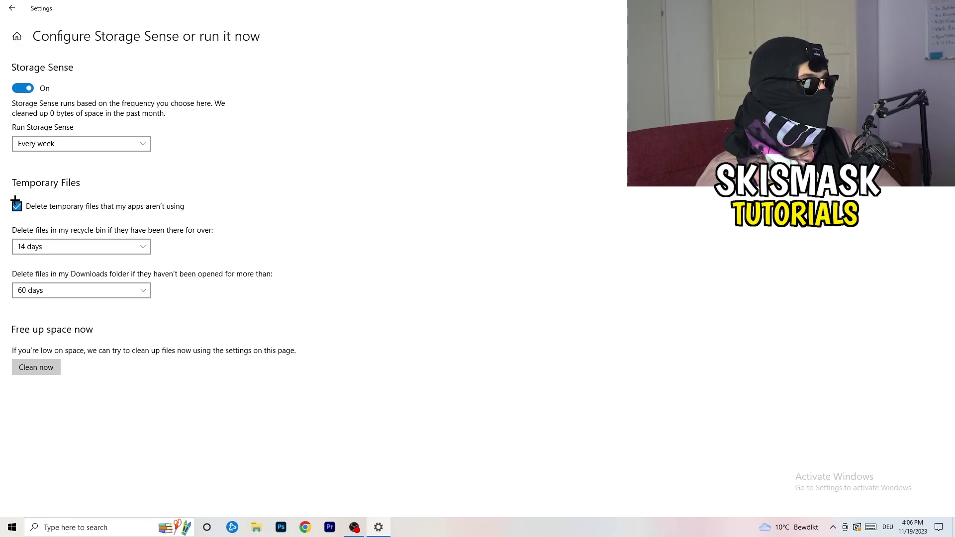
- Keep recycle bin cleanup at 14 days and Downloads at 60 days, then return to Storage
click(75, 247)
click(251, 244)
key(space)
click(286, 224)
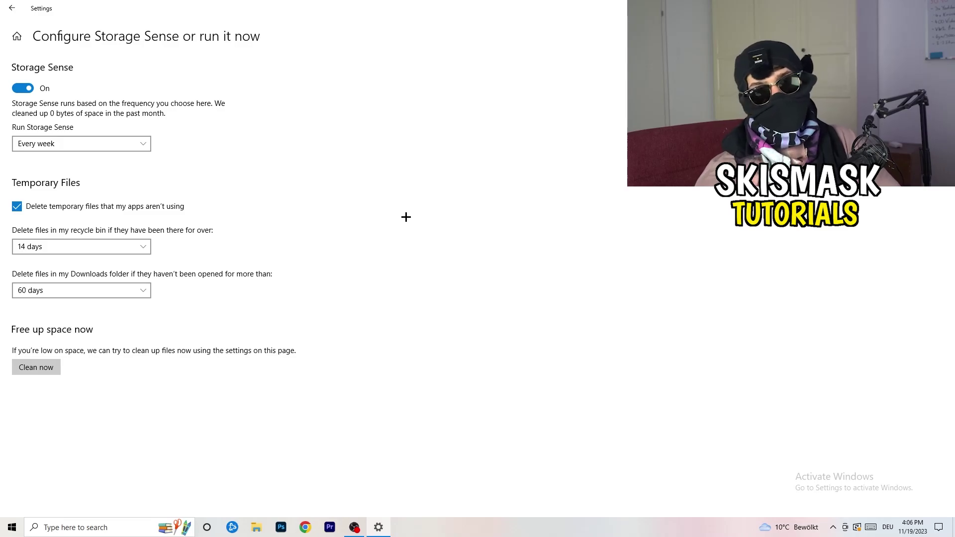
click(87, 291)
click(375, 226)
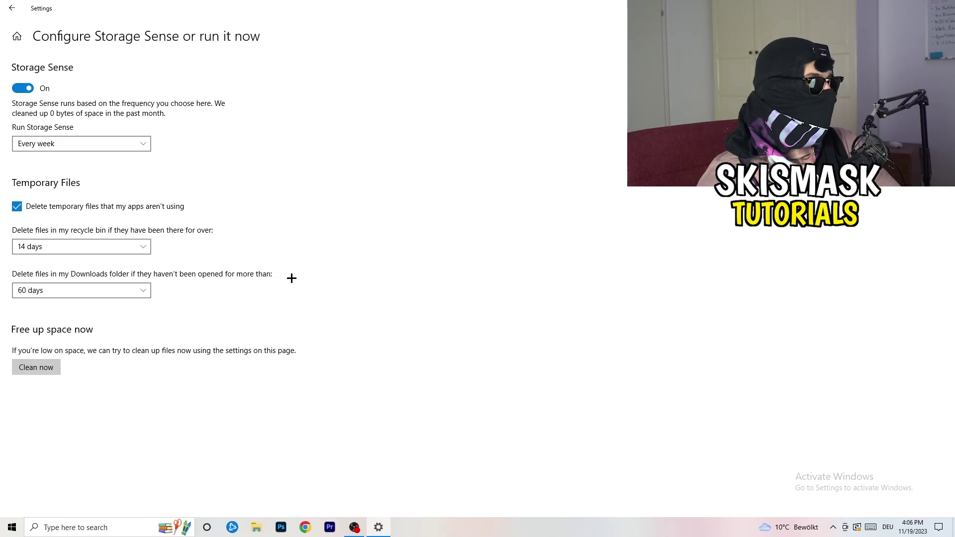
click(97, 297)
click(189, 285)
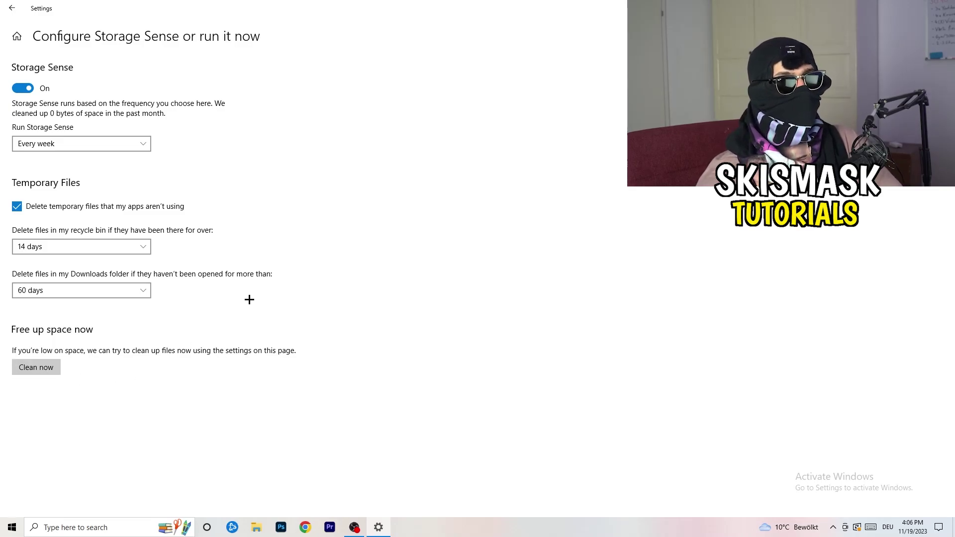
click(12, 8)
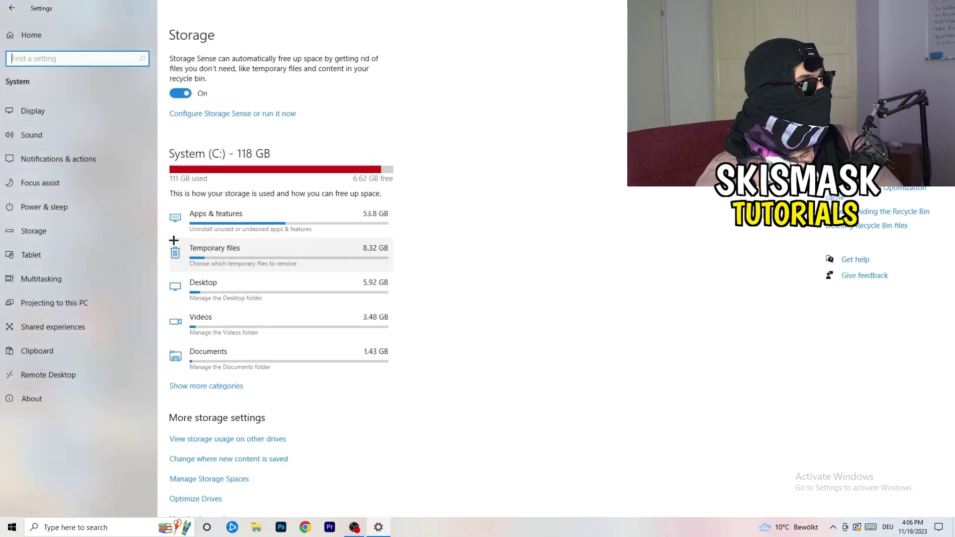
- Check the pending restart under Update & Security, then close Settings
click(12, 8)
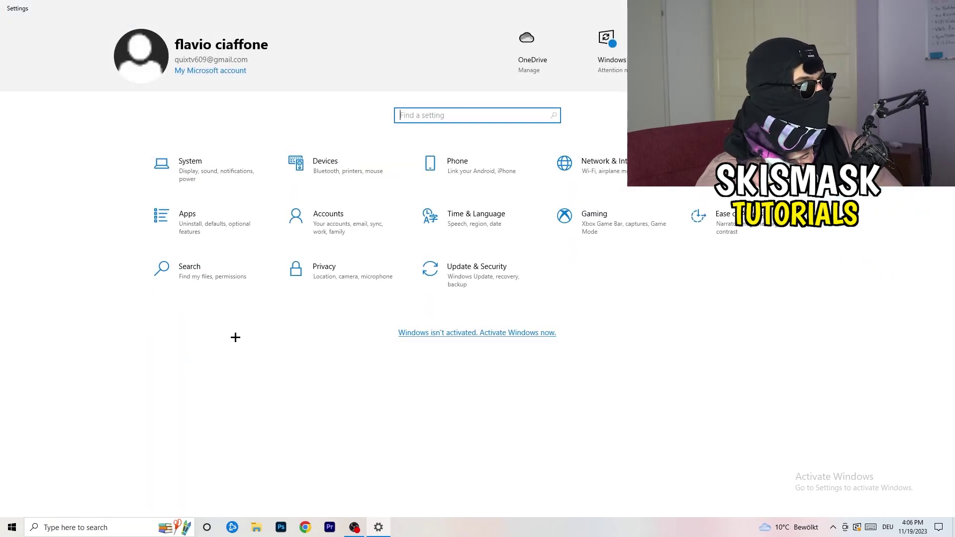
click(469, 280)
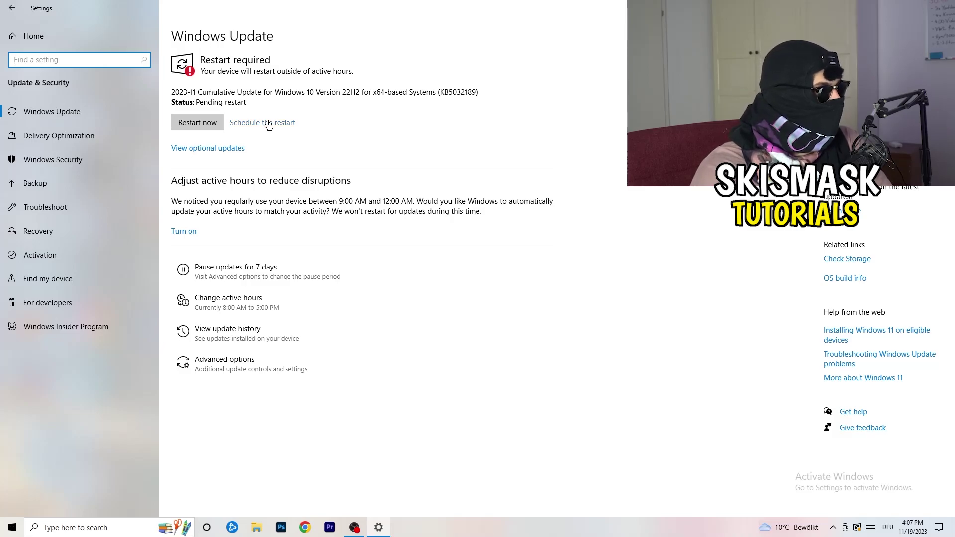
click(942, 8)
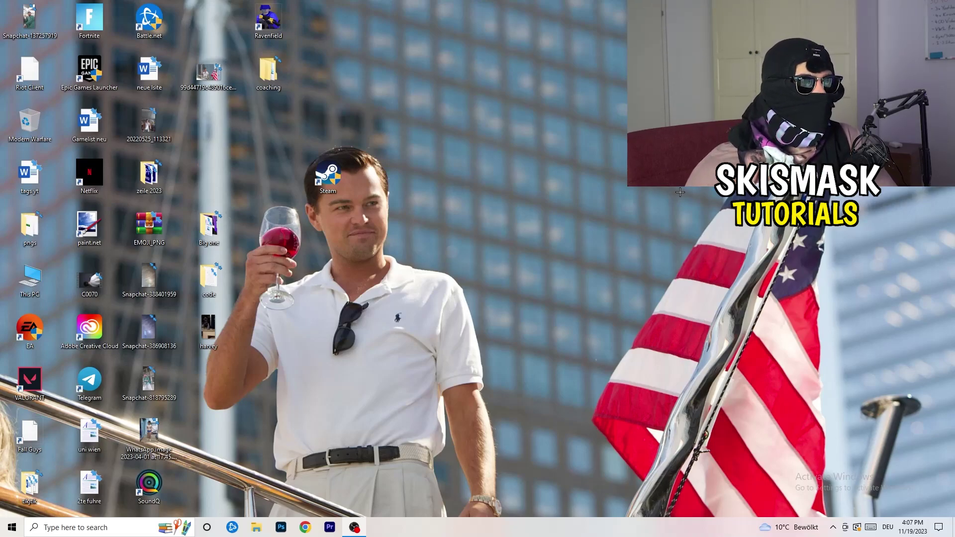
right_click(579, 210)
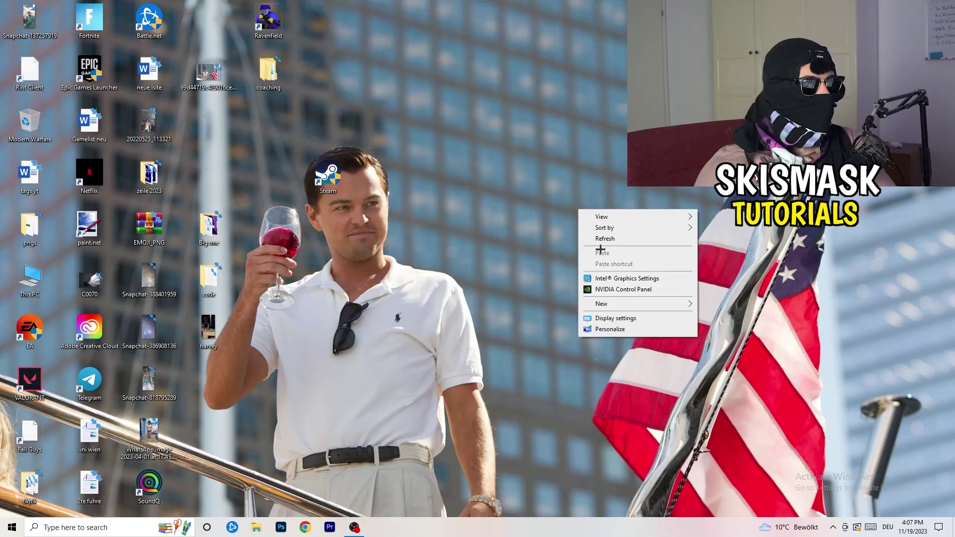
click(637, 290)
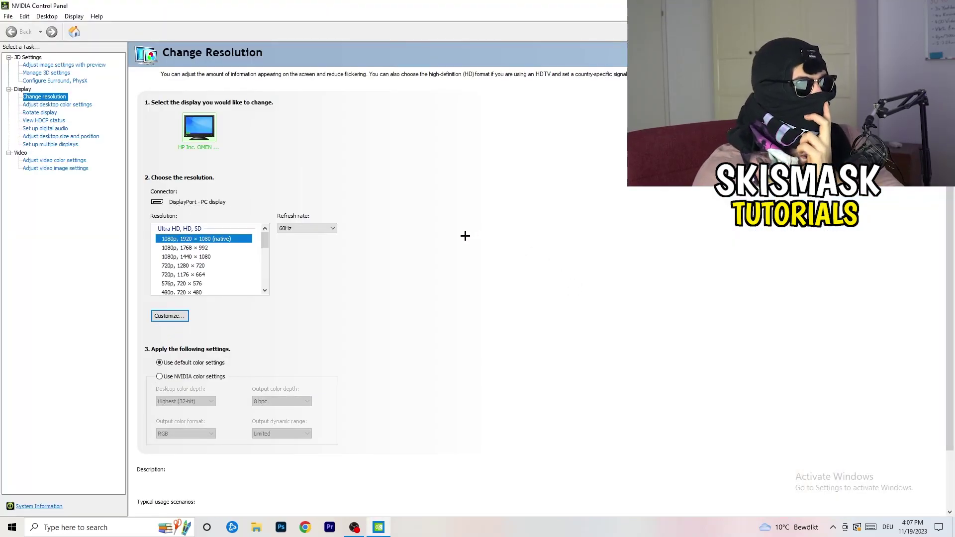
mouse_move(223, 239)
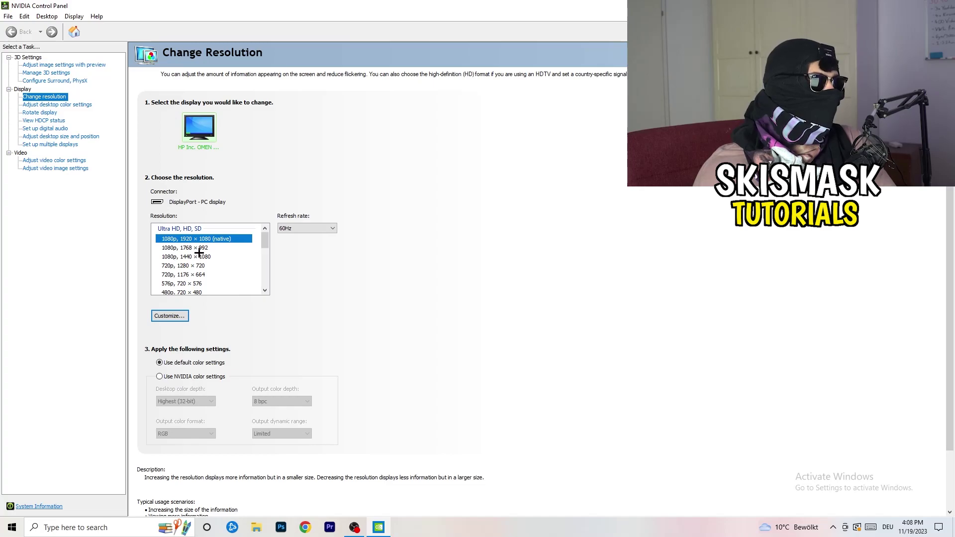
click(51, 65)
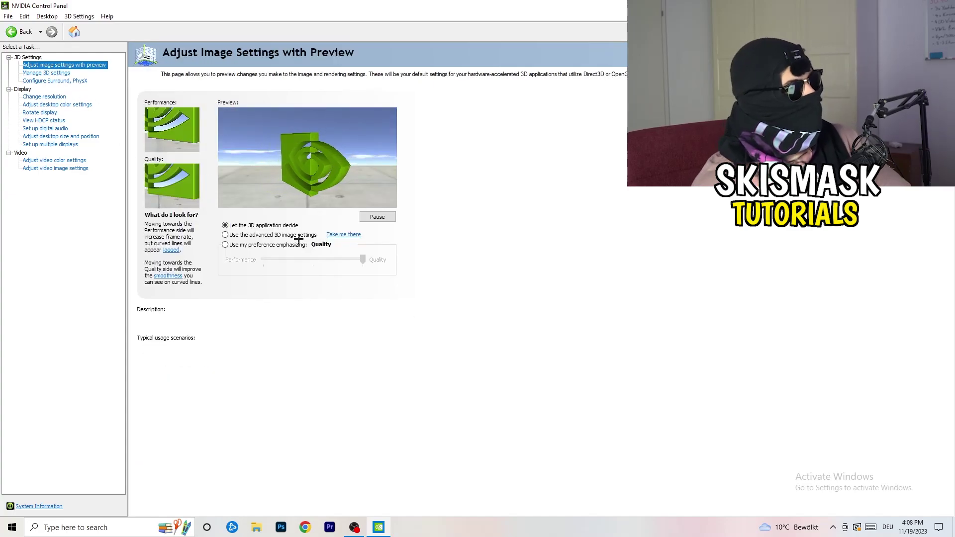
mouse_move(298, 239)
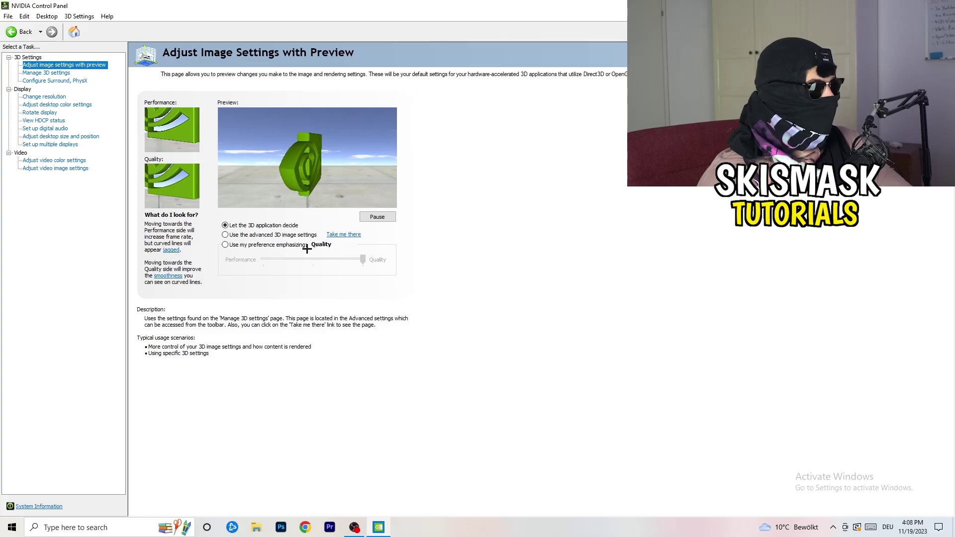
mouse_move(254, 245)
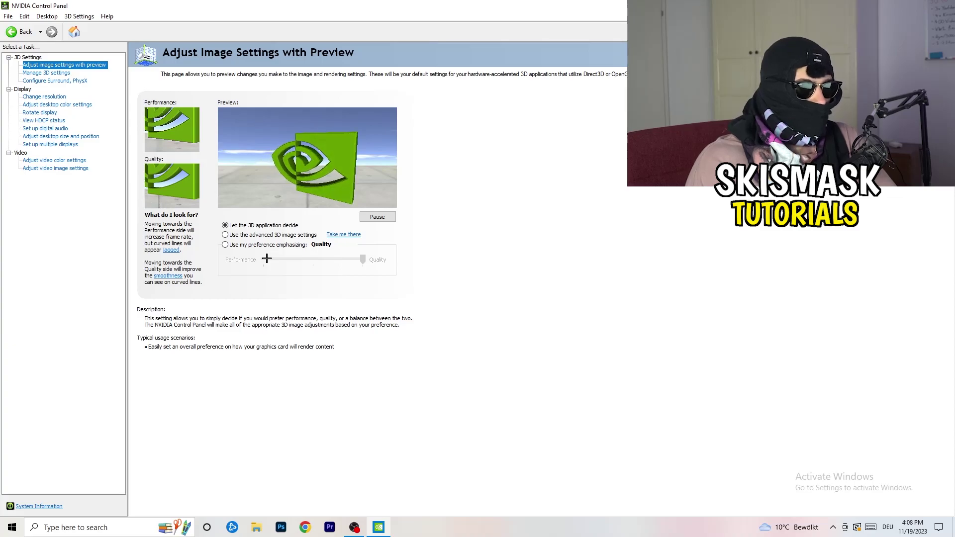
key(alt+F4)
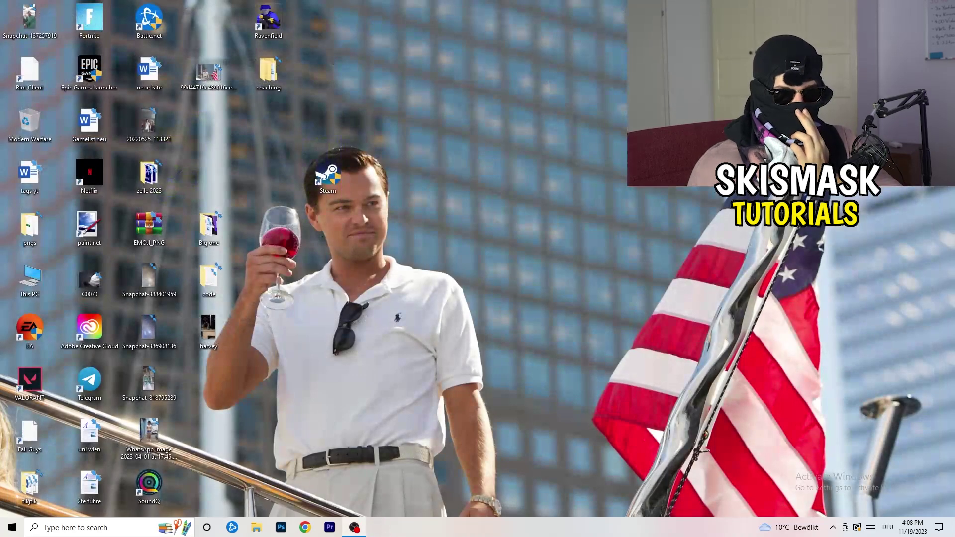